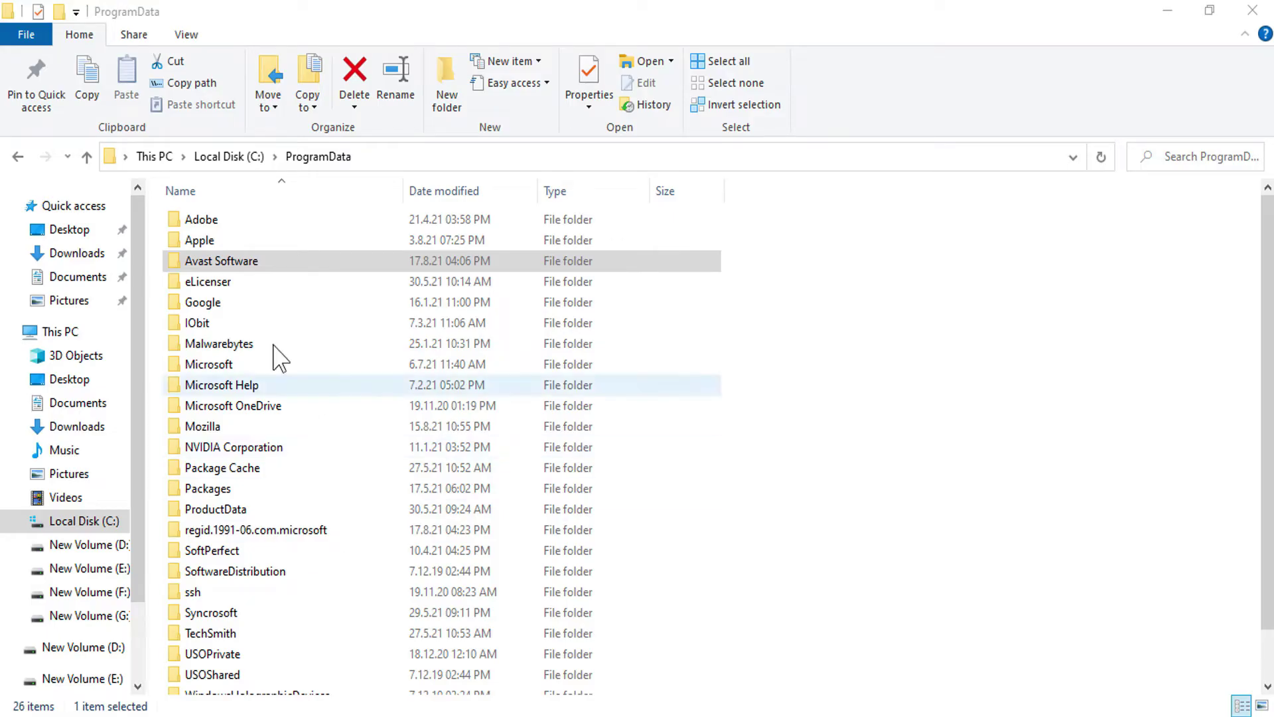
# Try to delete the Avast Software folder from C:\ProgramData, retry the deletion, and dismiss the access dialog
pyautogui.click(204, 264)
pyautogui.rightClick(205, 264)
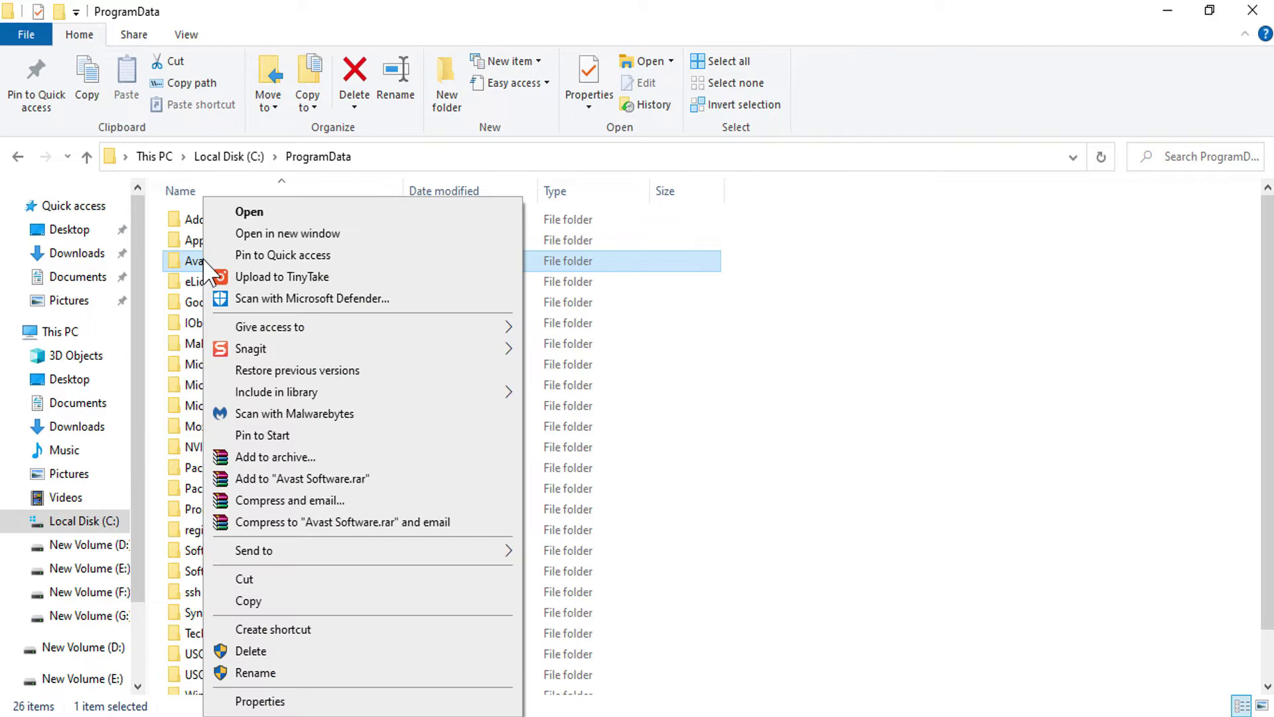
pyautogui.click(253, 655)
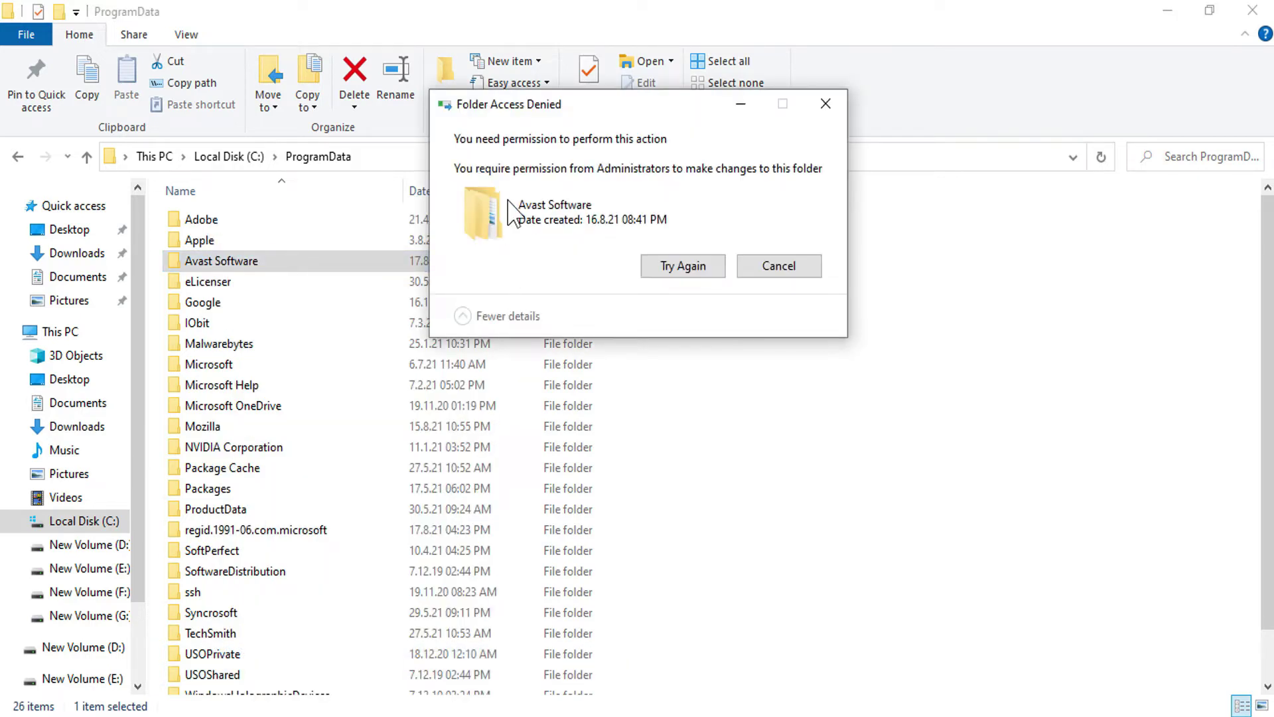
pyautogui.click(671, 269)
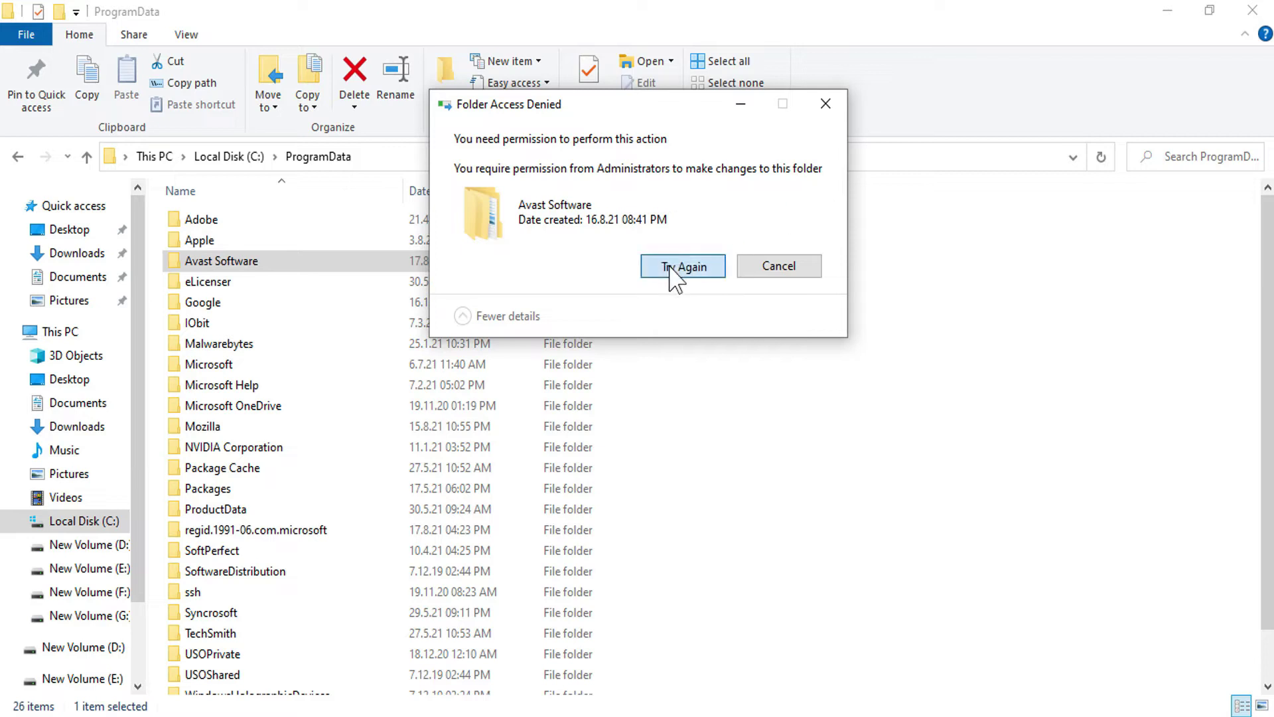
pyautogui.click(650, 271)
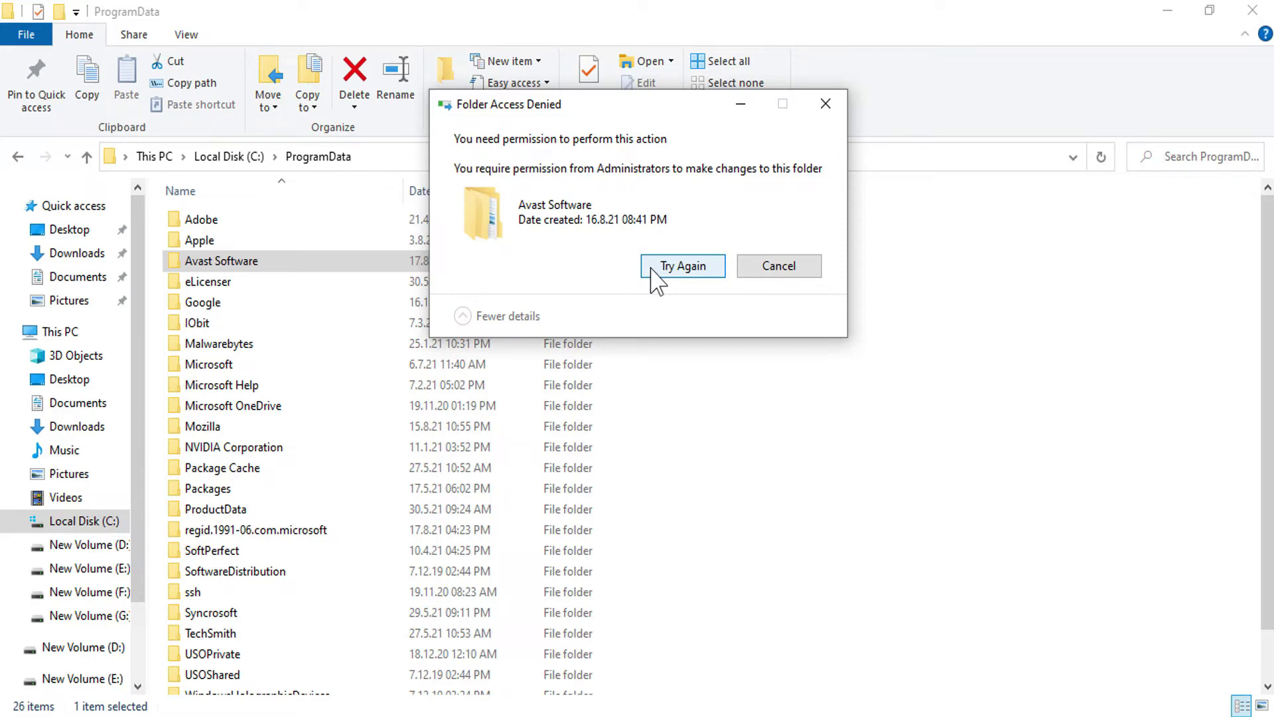
pyautogui.click(826, 106)
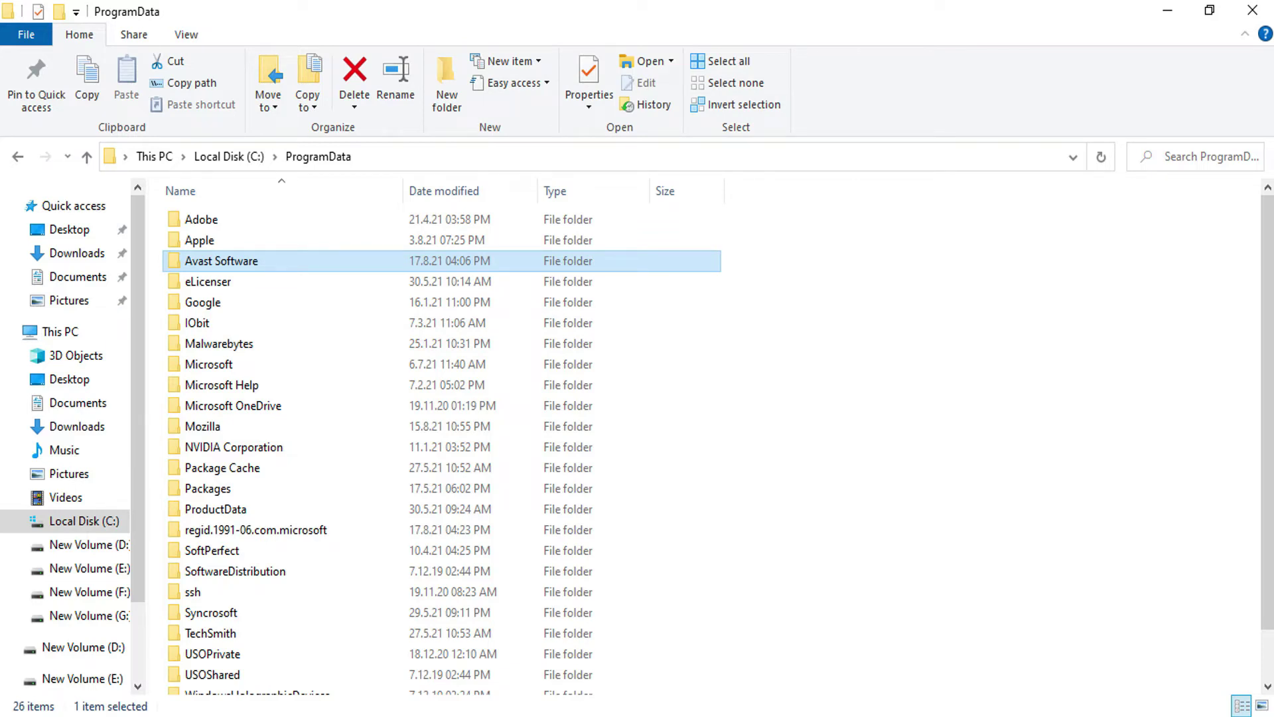
# Launch the Unlocker1.9.2 installer from the desktop, allow it to run, and accept its license agreement
pyautogui.click(608, 644)
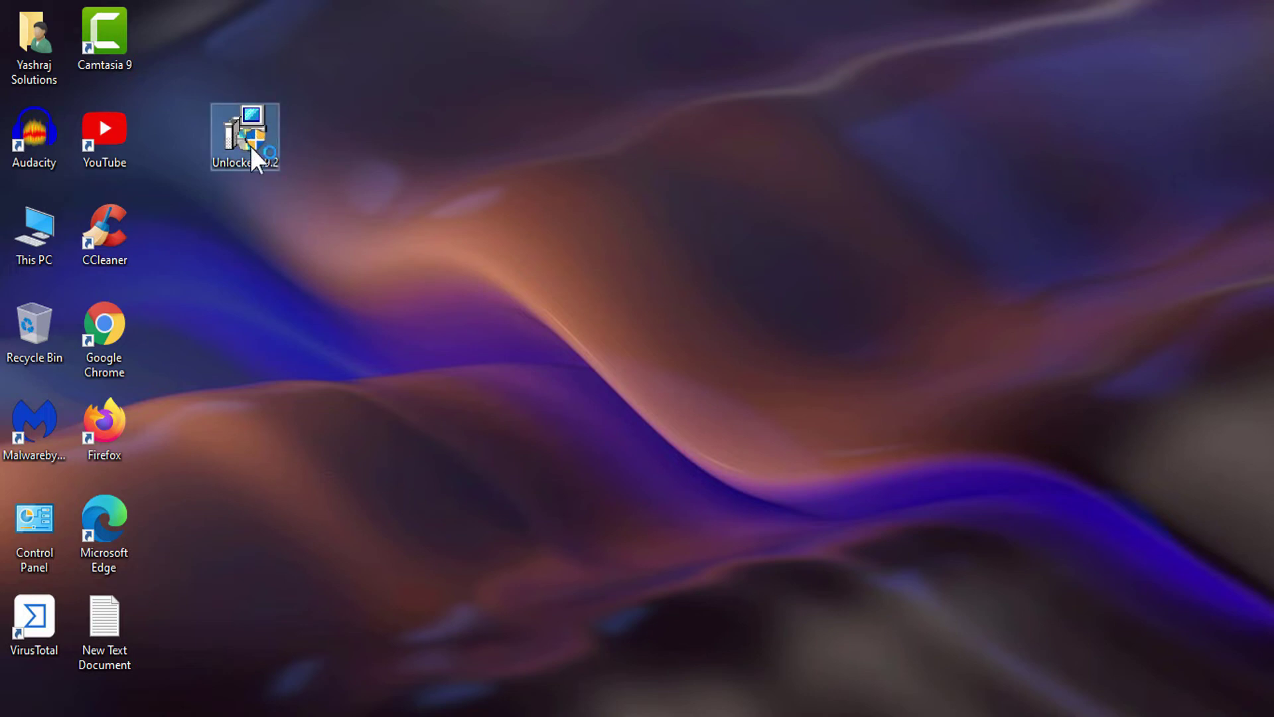
pyautogui.doubleClick(250, 146)
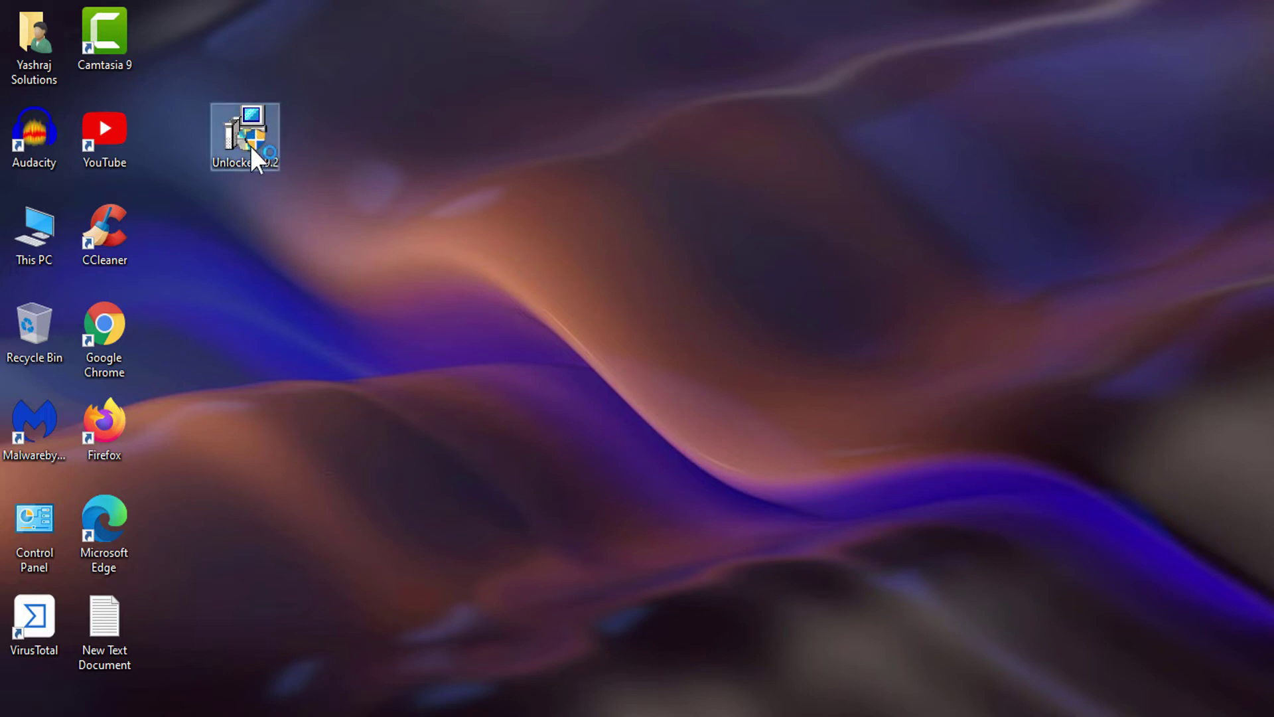
pyautogui.click(618, 414)
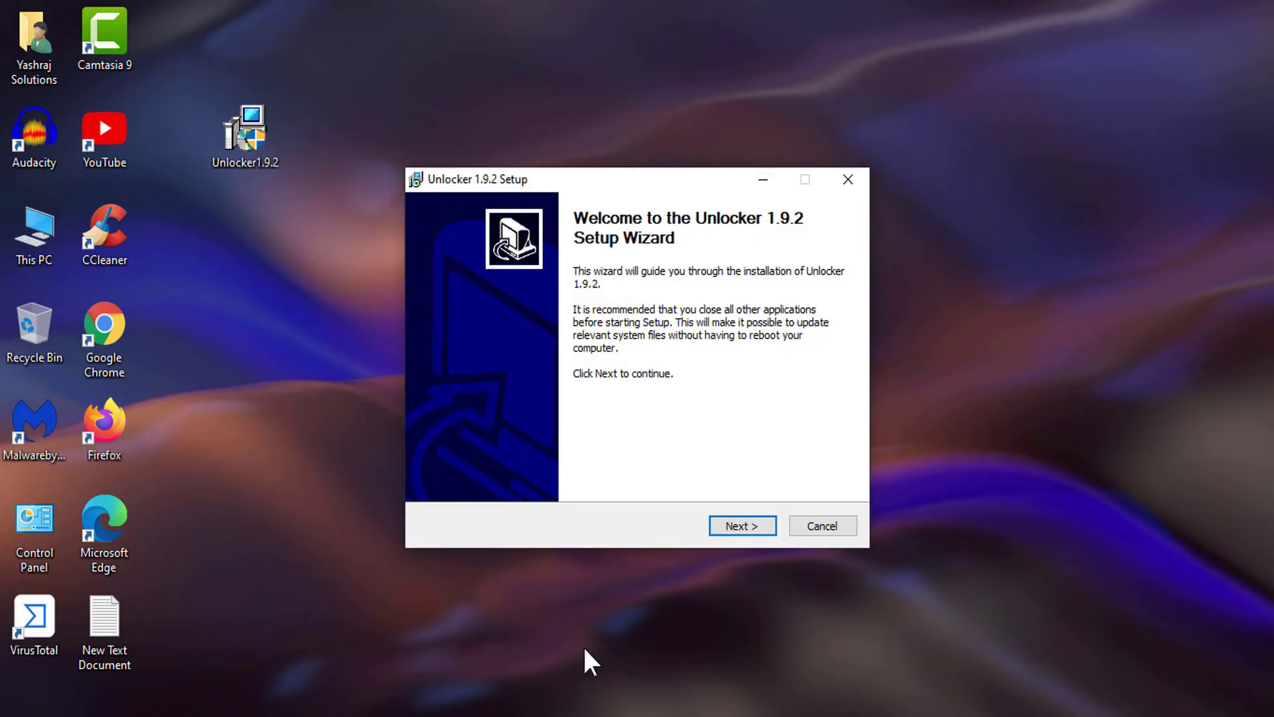
pyautogui.click(742, 527)
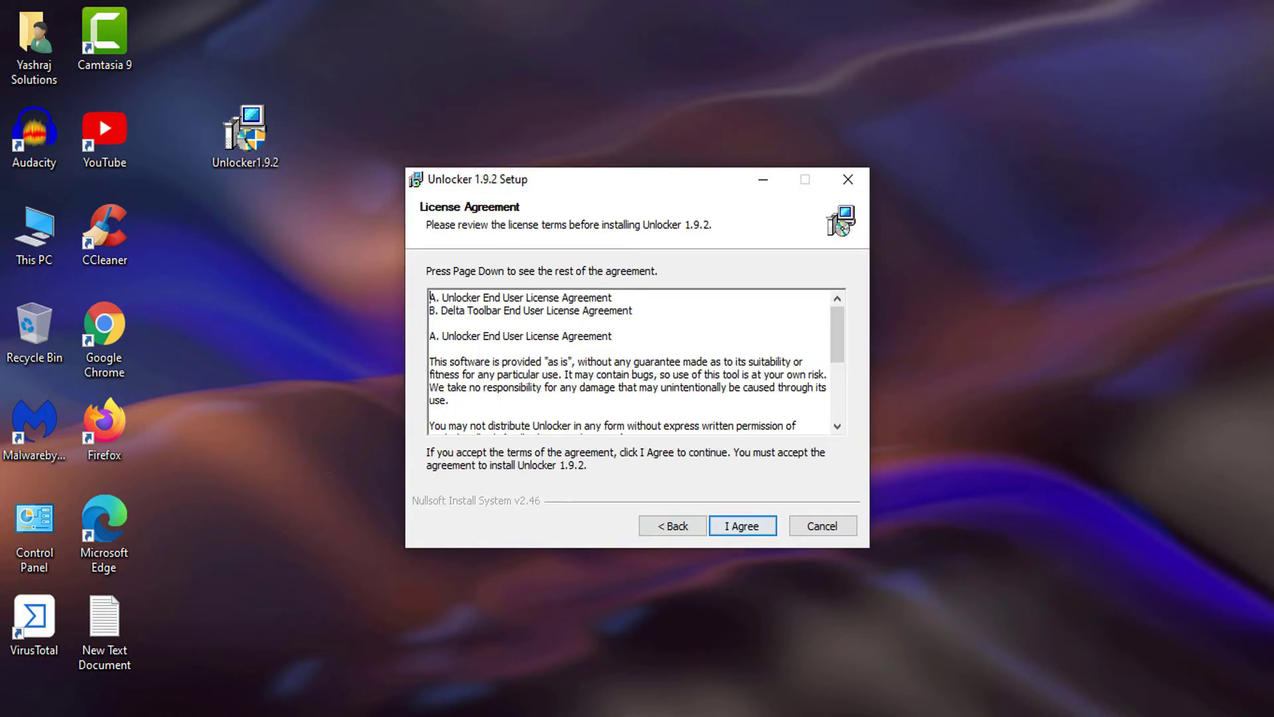
pyautogui.click(743, 528)
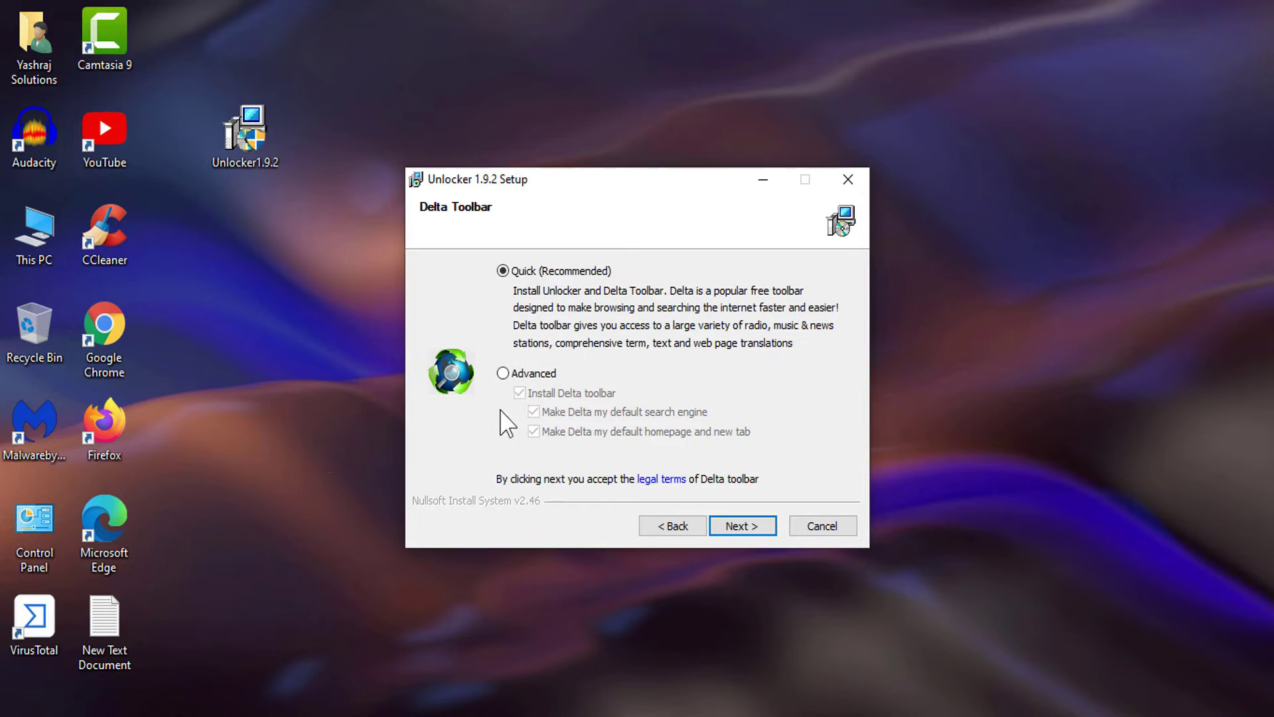
# Choose the Advanced setup option and exclude the Delta toolbar from the installation
pyautogui.click(503, 374)
pyautogui.click(519, 394)
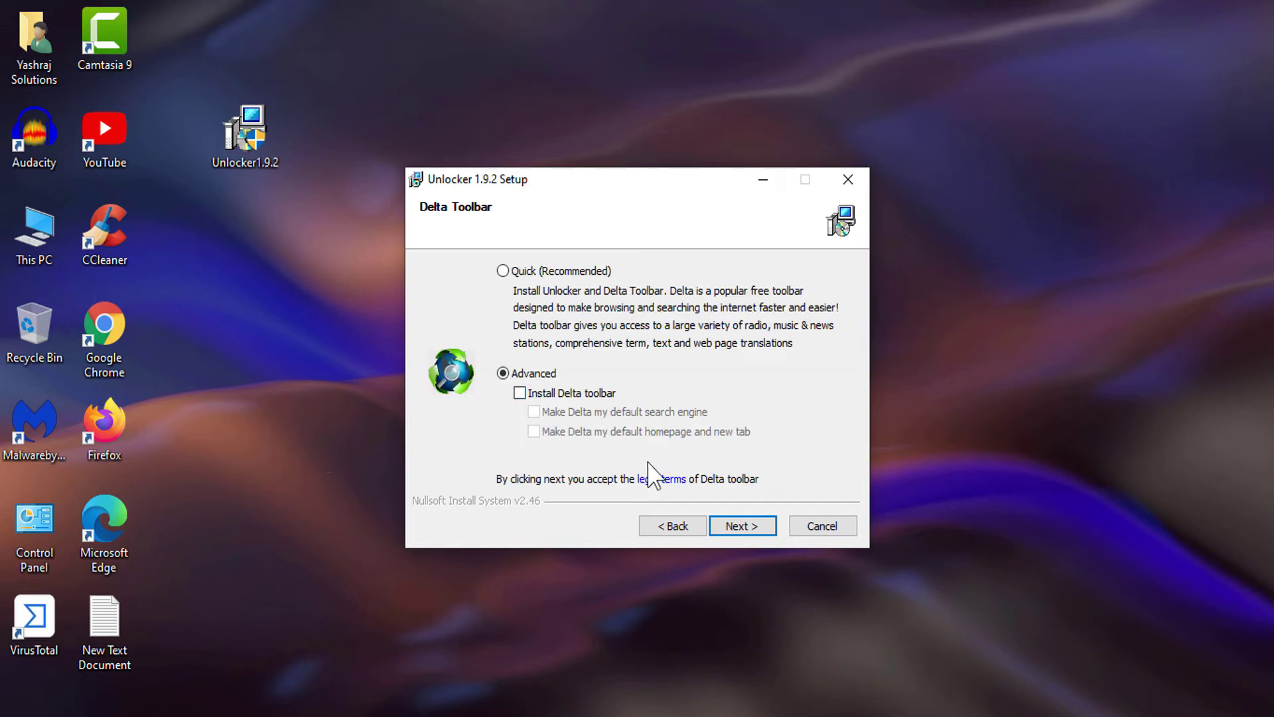
pyautogui.click(727, 529)
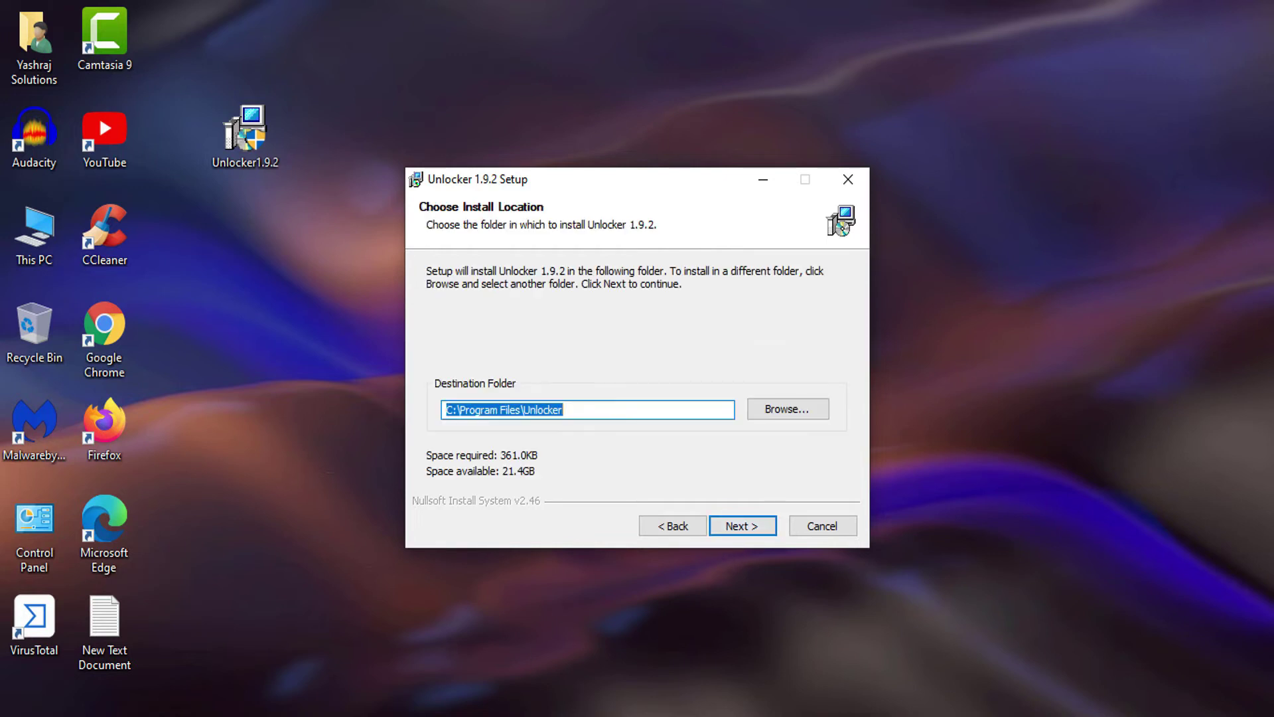
# Install Unlocker 1.9.2 in C:\Program Files\Unlocker with the default components and finish the setup wizard
pyautogui.click(735, 531)
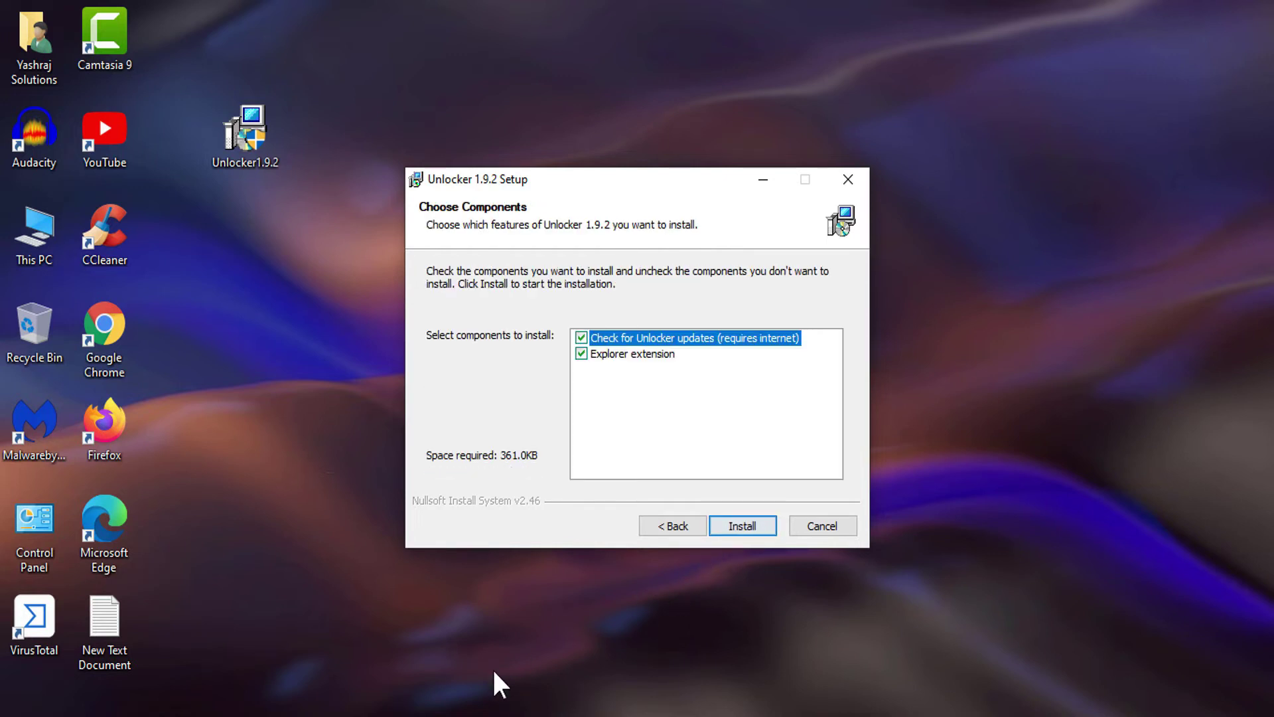
pyautogui.click(733, 529)
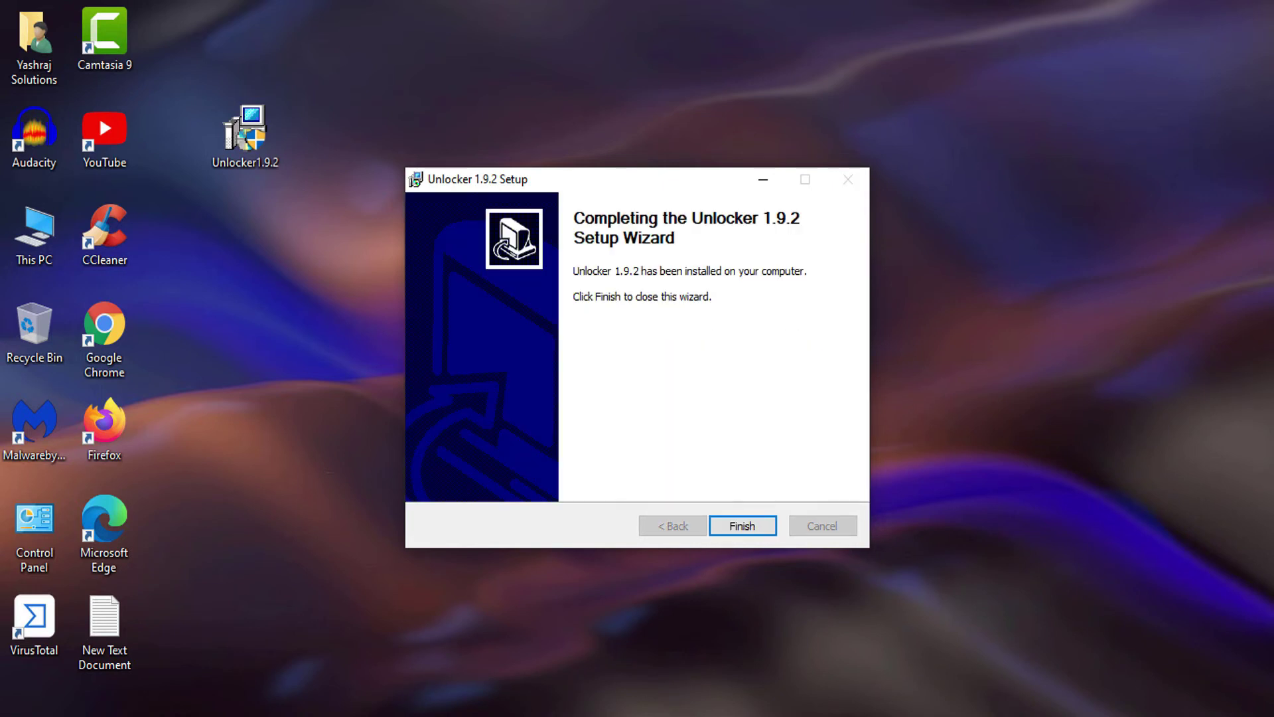
pyautogui.click(734, 531)
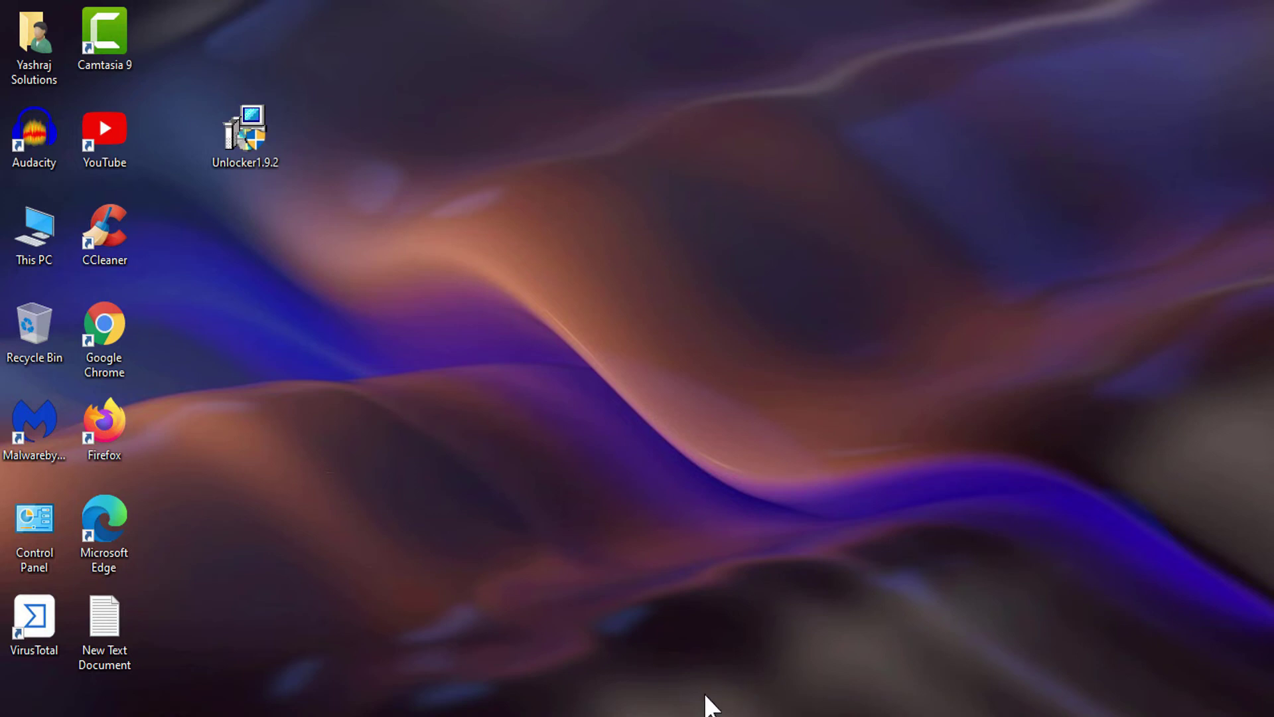
# Use Unlocker on the Avast Software folder in ProgramData with the Delete action, scheduling the deletion for the next reboot
pyautogui.click(571, 700)
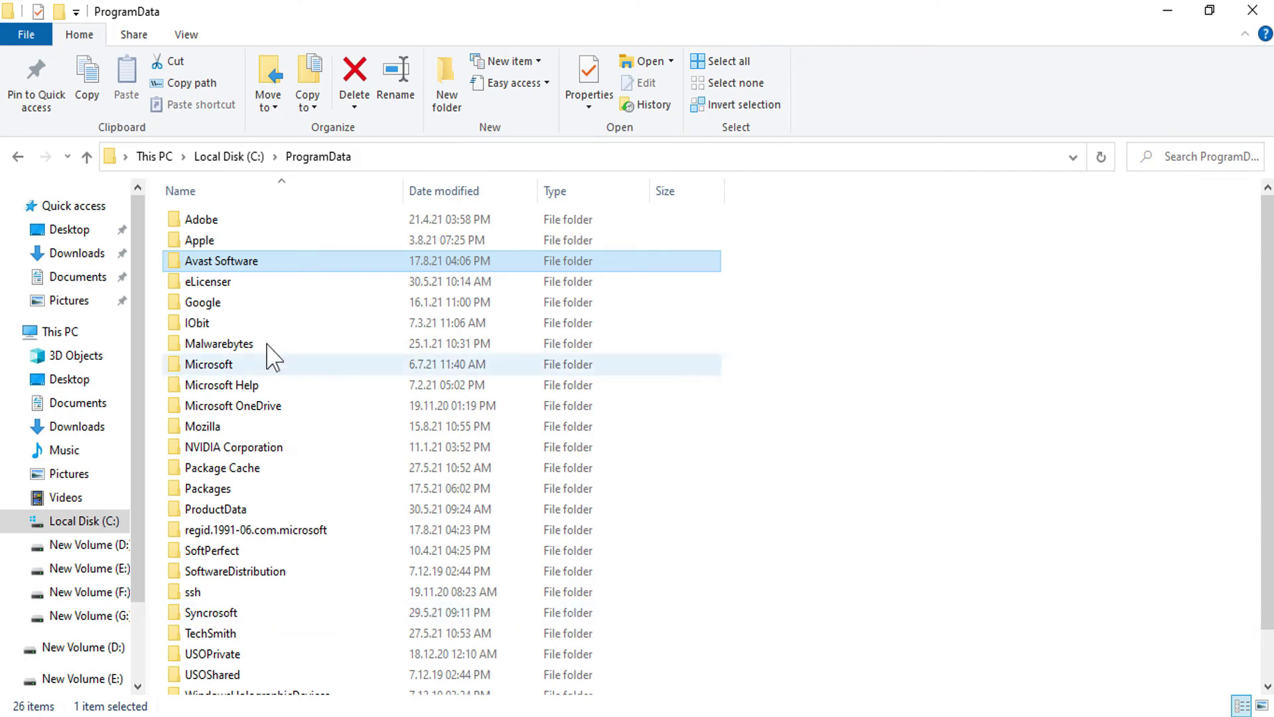
pyautogui.rightClick(236, 266)
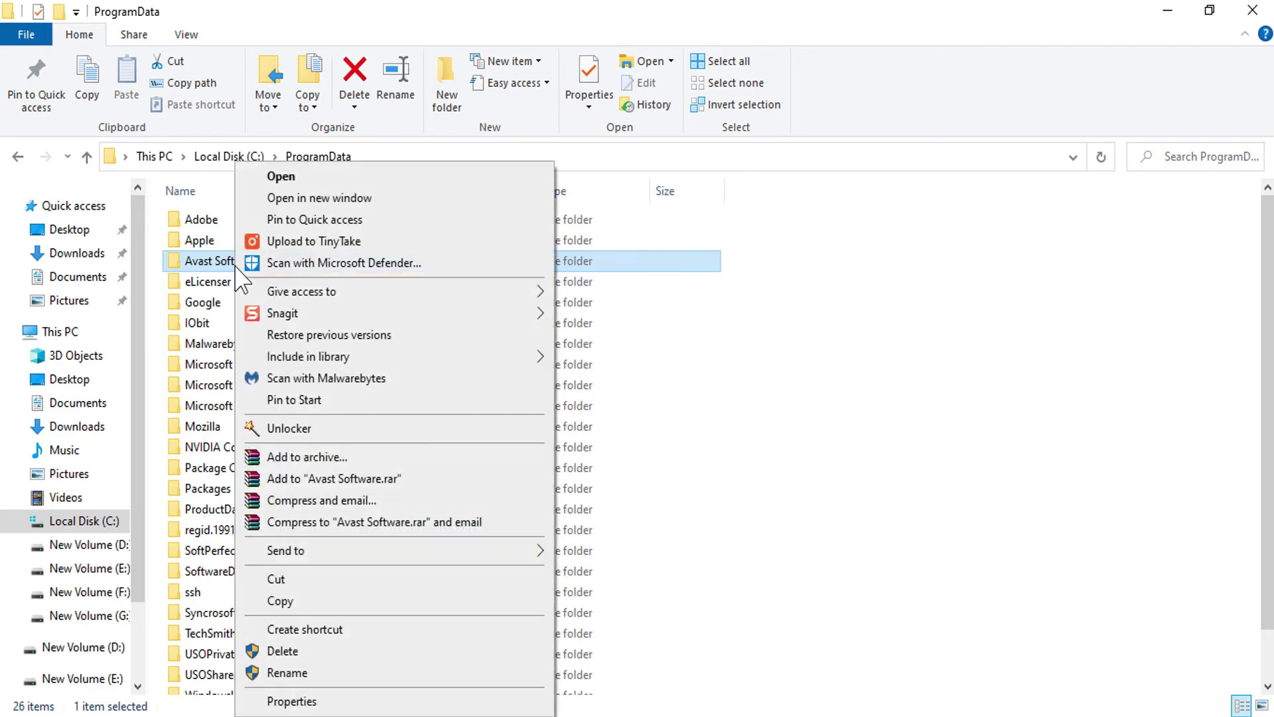
pyautogui.click(294, 431)
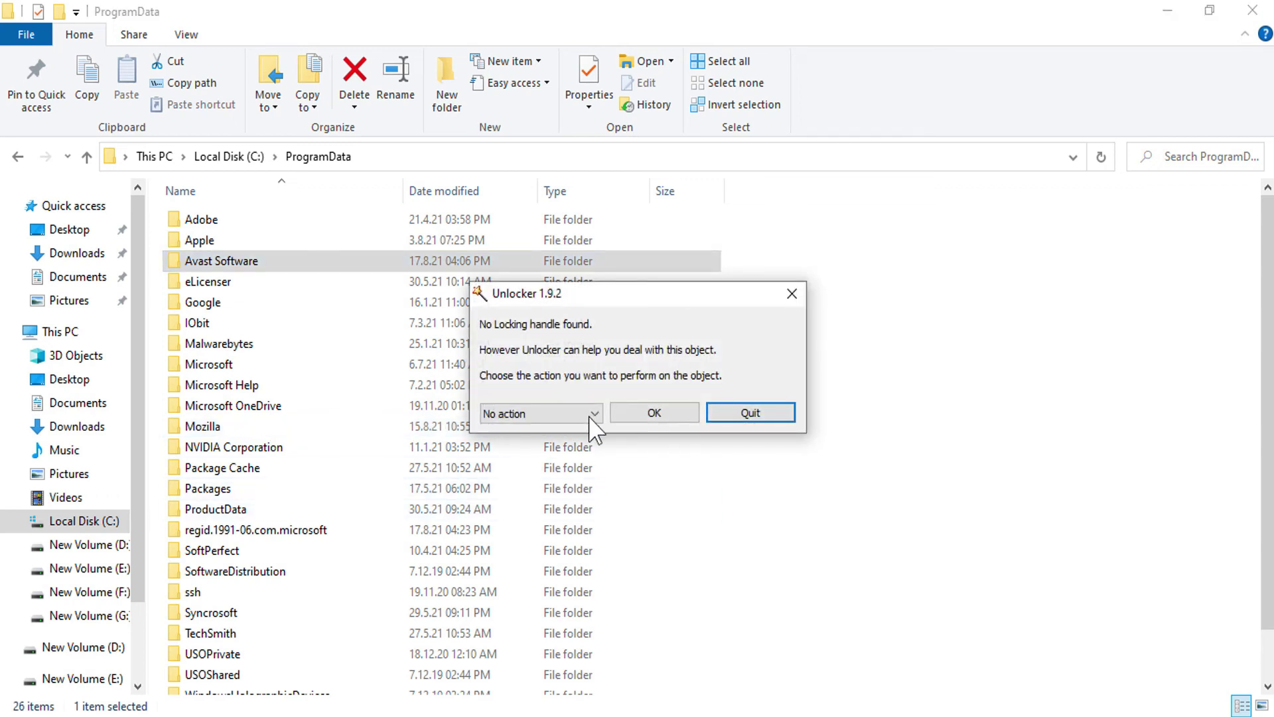
pyautogui.click(559, 416)
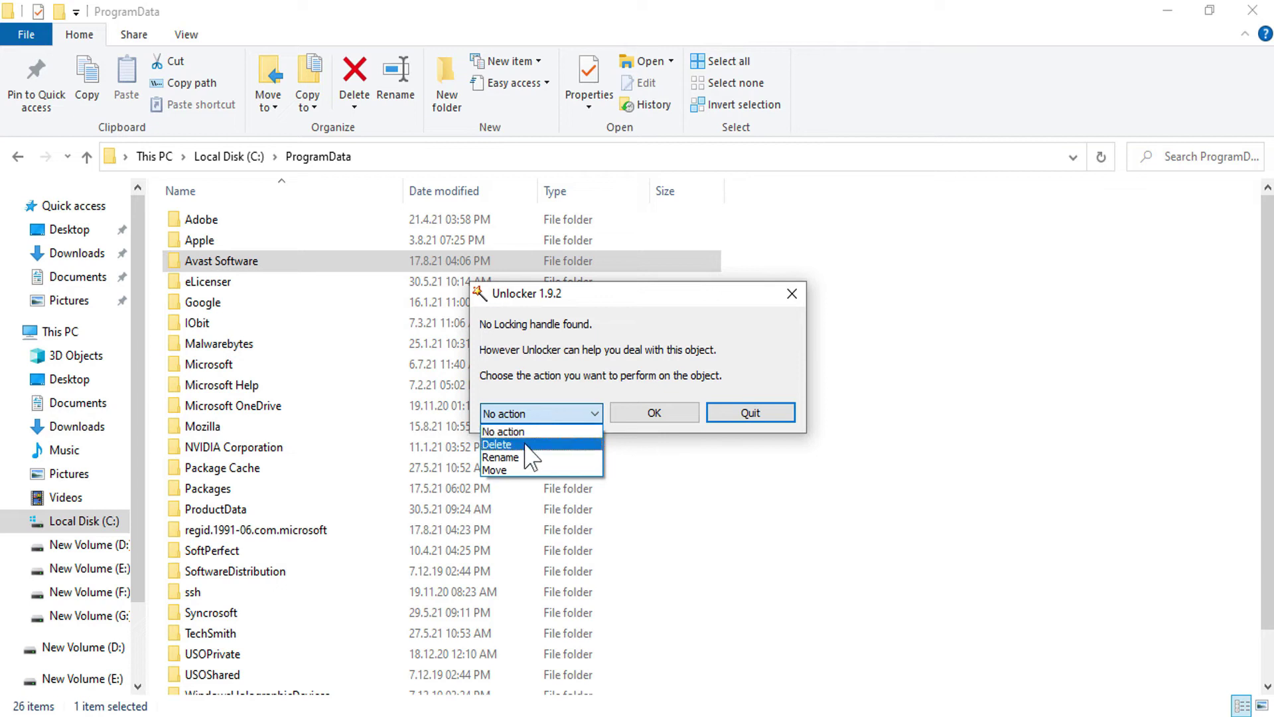
pyautogui.click(504, 446)
pyautogui.click(504, 446)
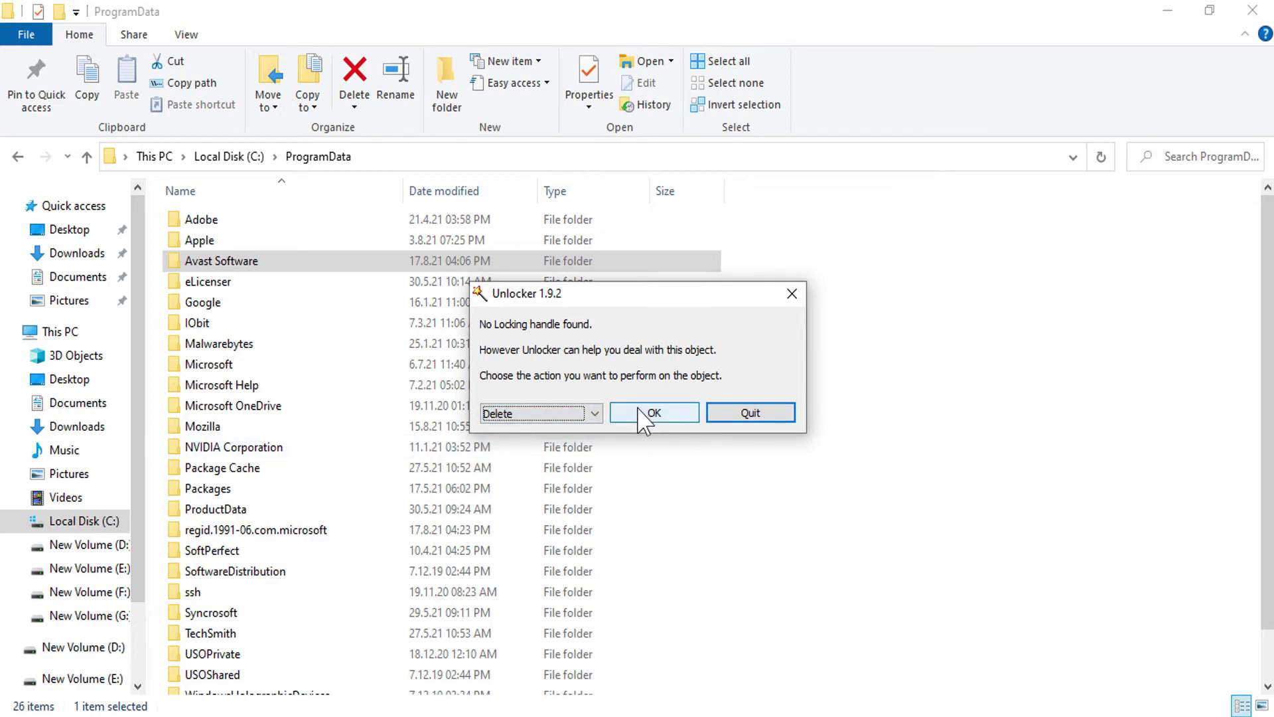
pyautogui.click(647, 417)
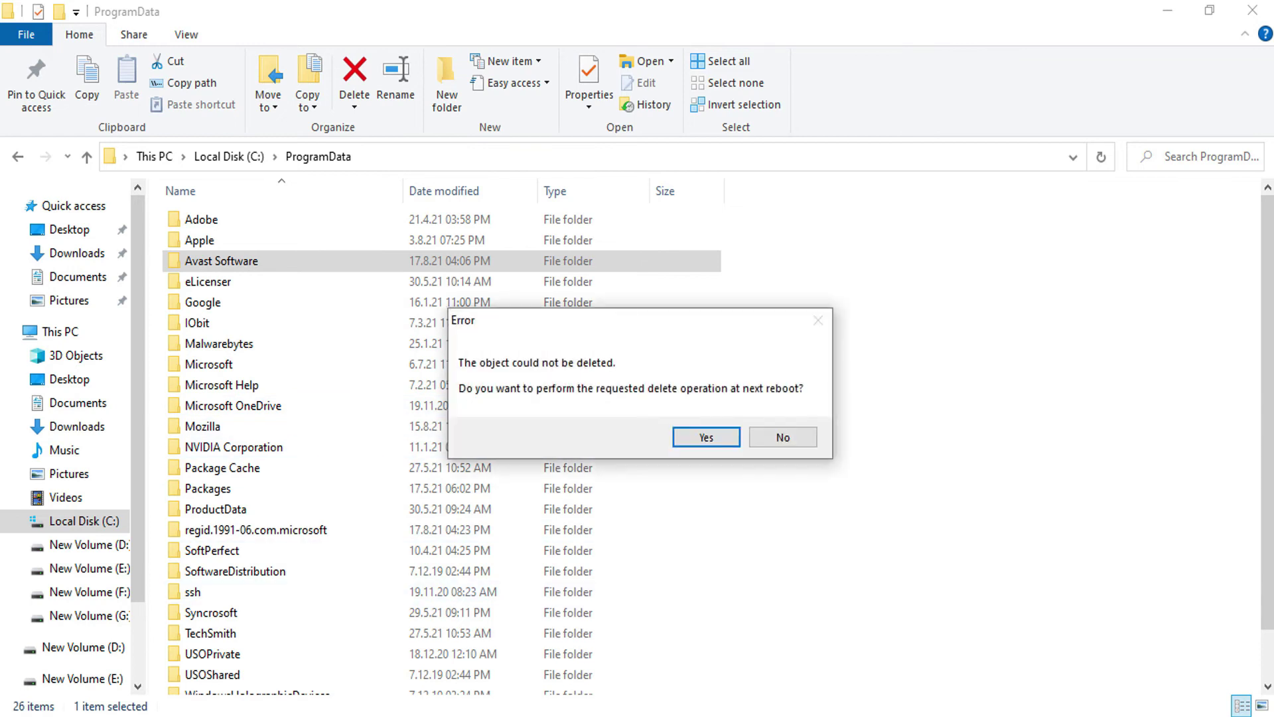
pyautogui.click(712, 438)
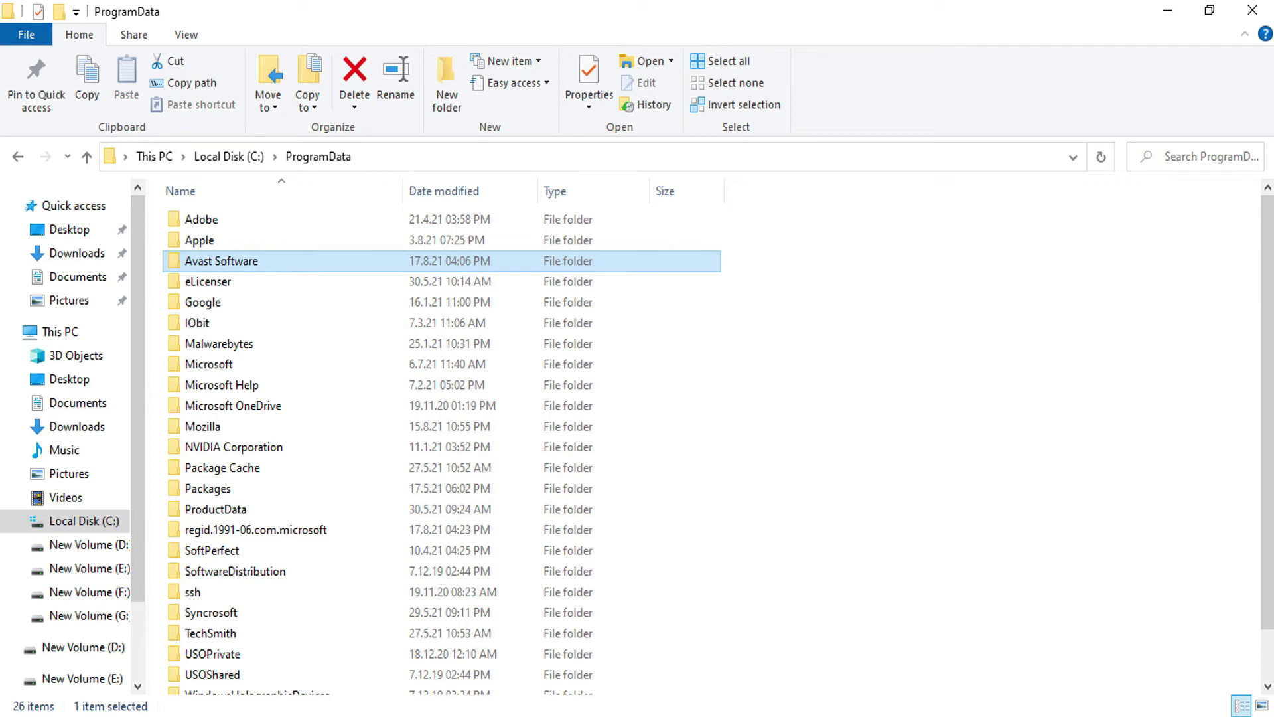
# Try again to delete the Avast Software folder directly in File Explorer, retry once, and dismiss the dialog
pyautogui.rightClick(220, 261)
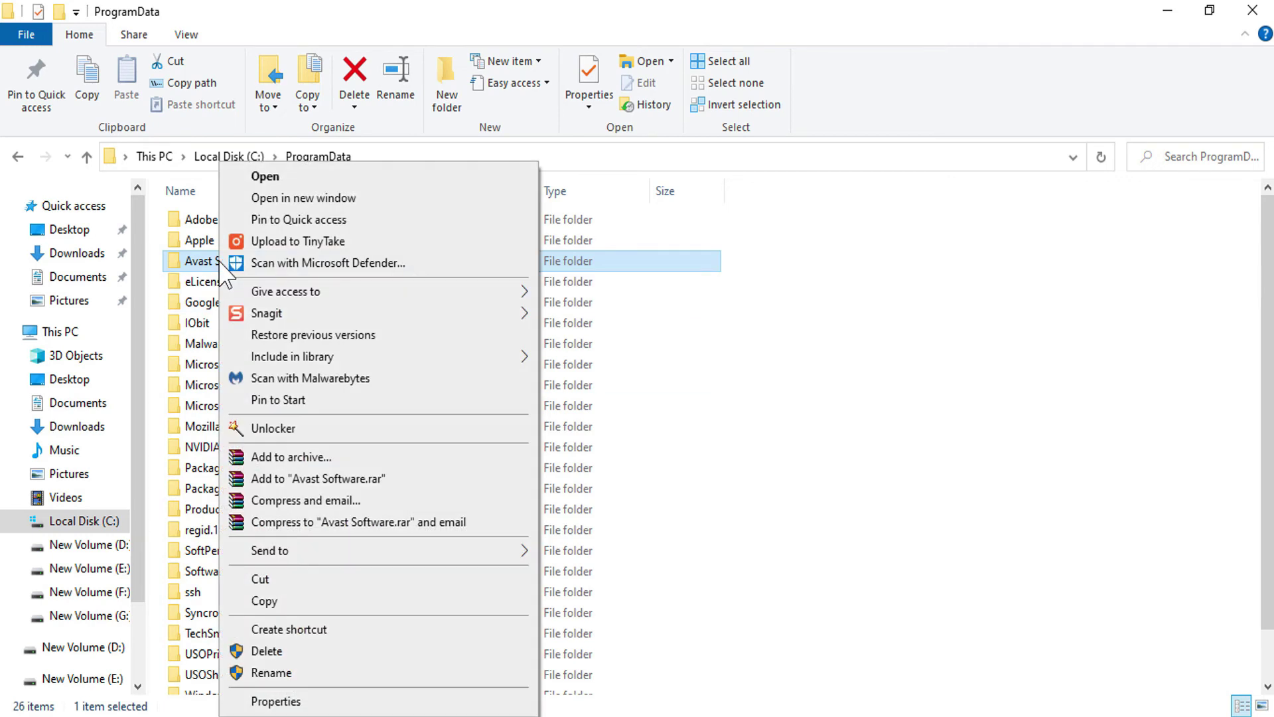
pyautogui.click(268, 652)
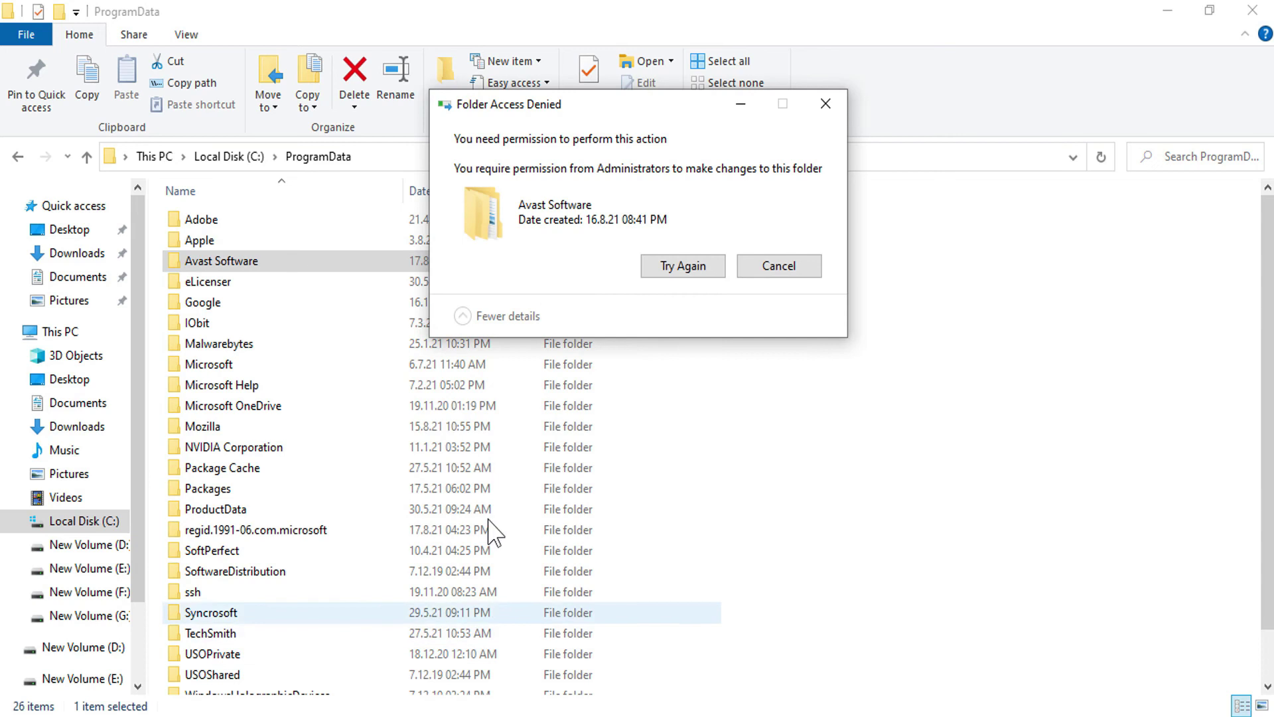
pyautogui.click(701, 269)
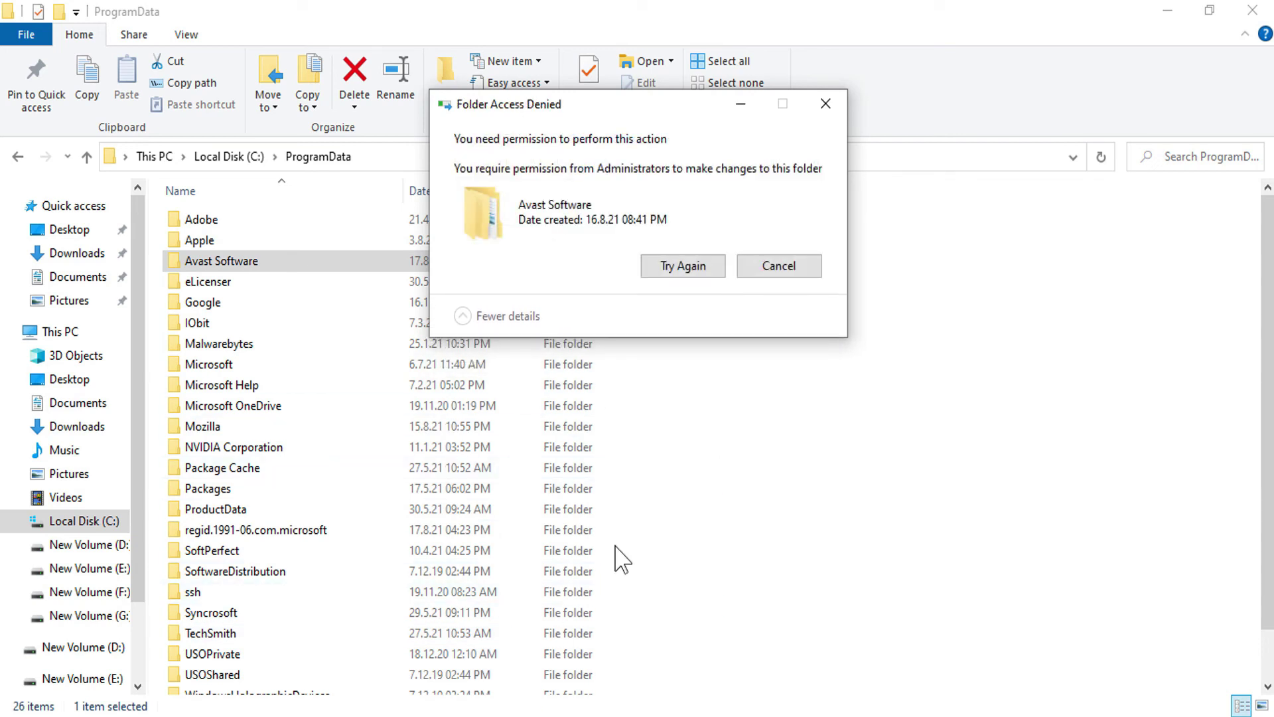
pyautogui.click(825, 104)
# Open C:\ProgramData in a new File Explorer window to check for the Avast Software folder, and return to the desktop
pyautogui.press('super+d')
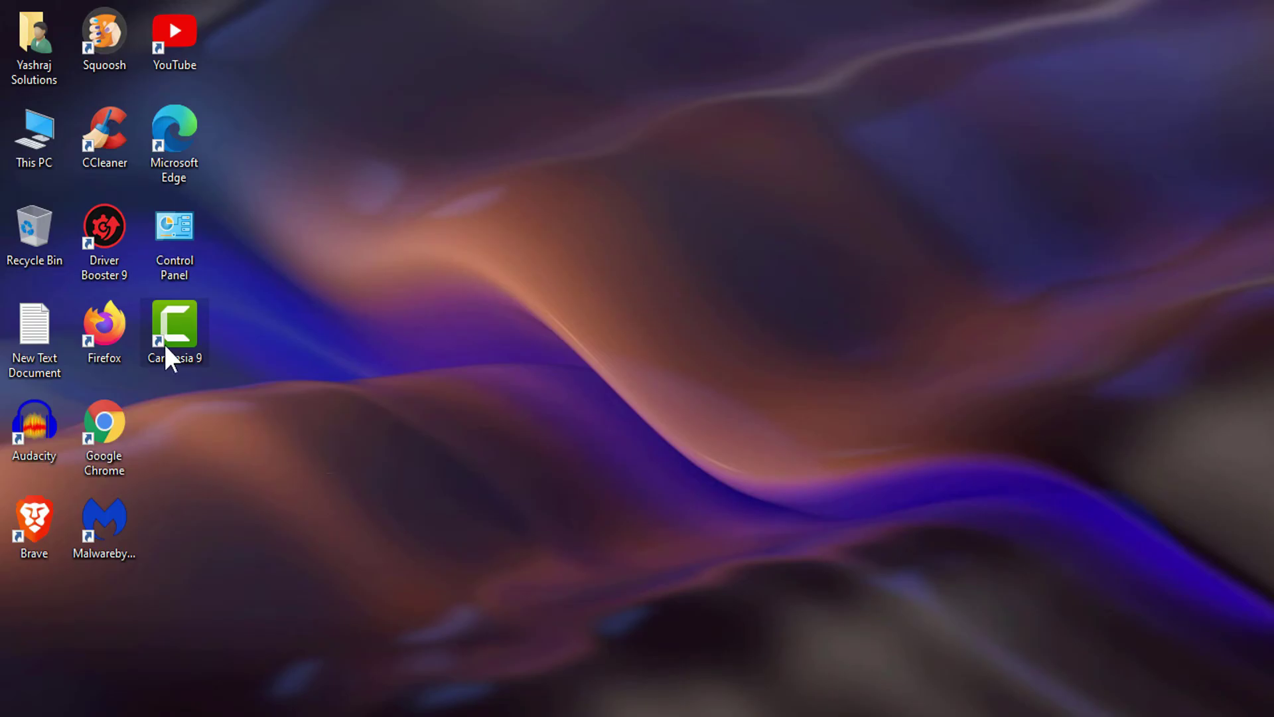
pyautogui.press('super+e')
pyautogui.doubleClick(293, 417)
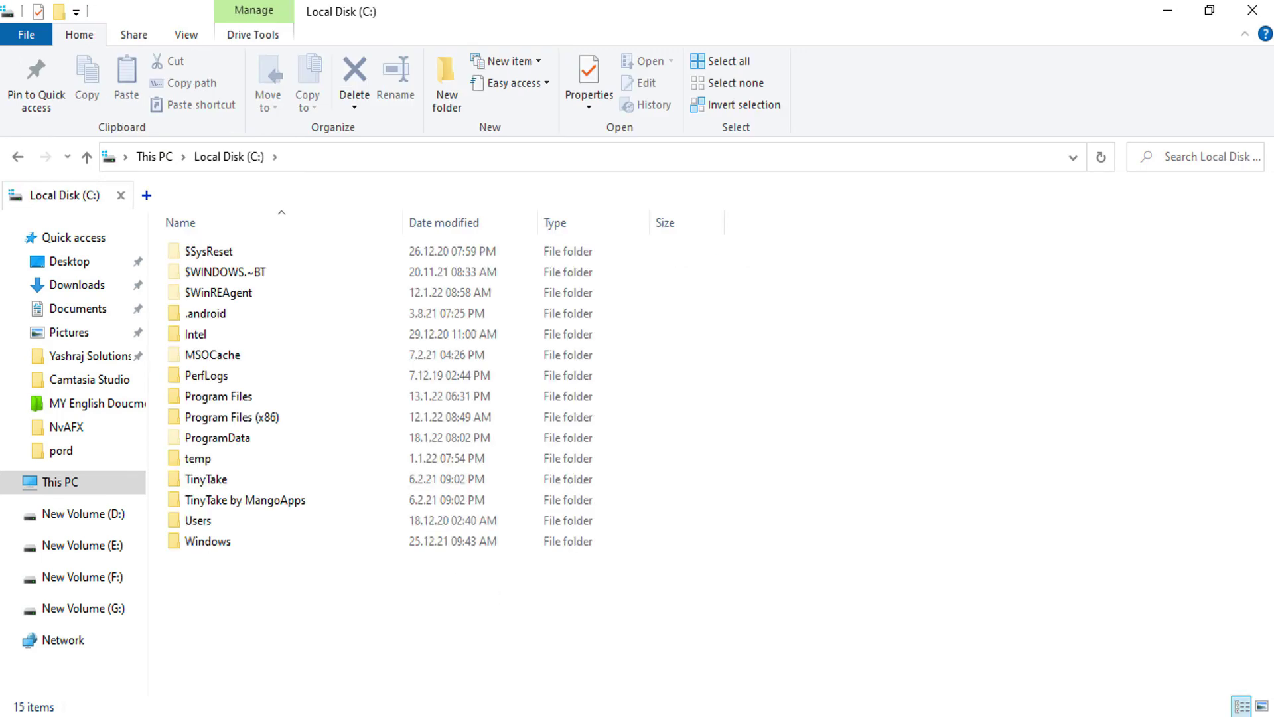
pyautogui.doubleClick(231, 439)
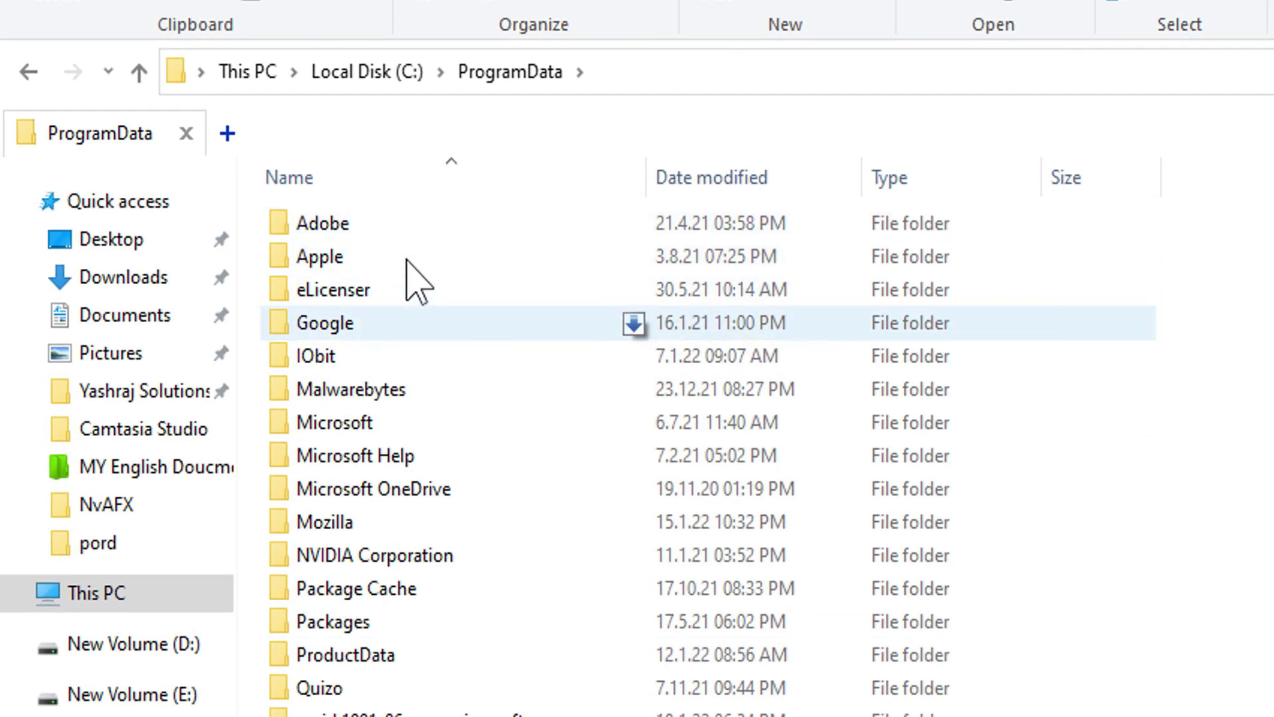
pyautogui.moveTo(380, 264)
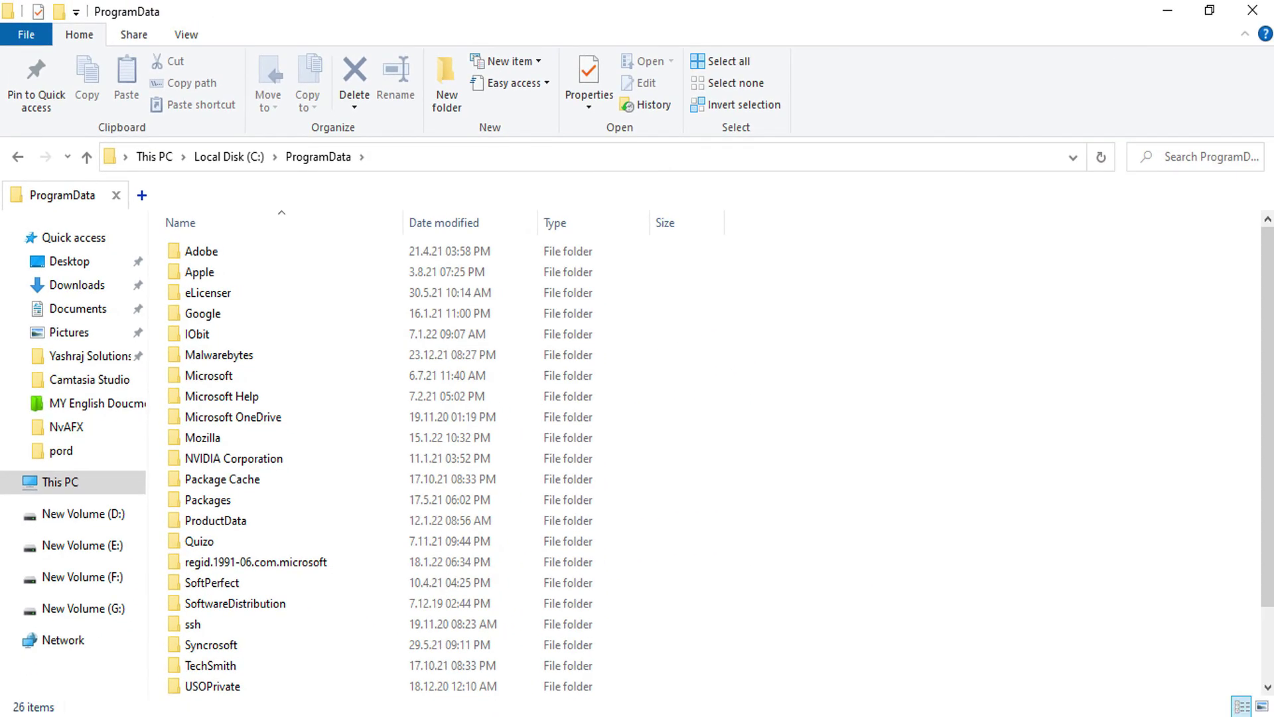
pyautogui.press('super+d')
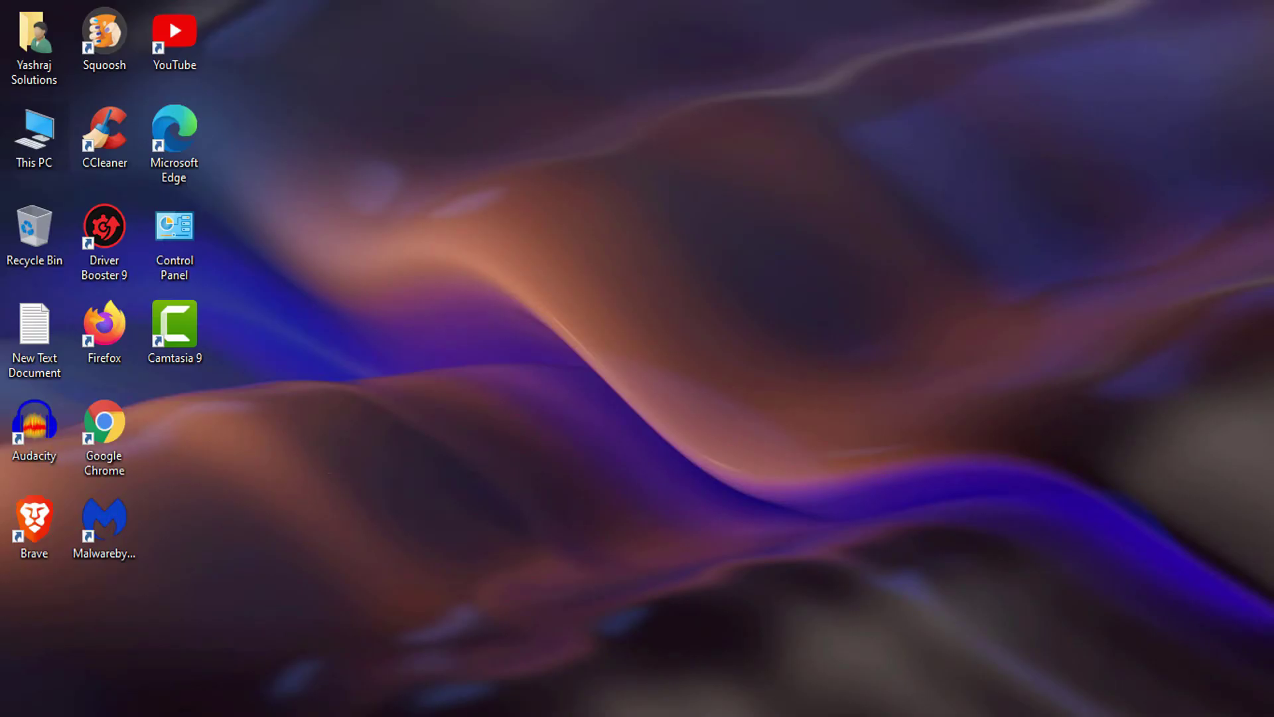